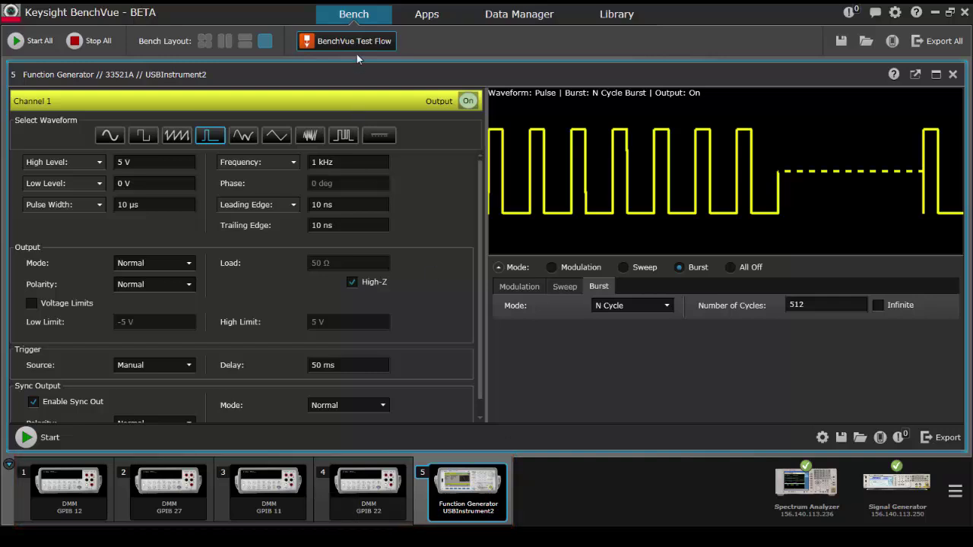
Drag a Command Expert block from More Blocks > Advanced into a new test flow and launch Command Expert.
{"action": "left_click", "coordinate": [394, 42]}
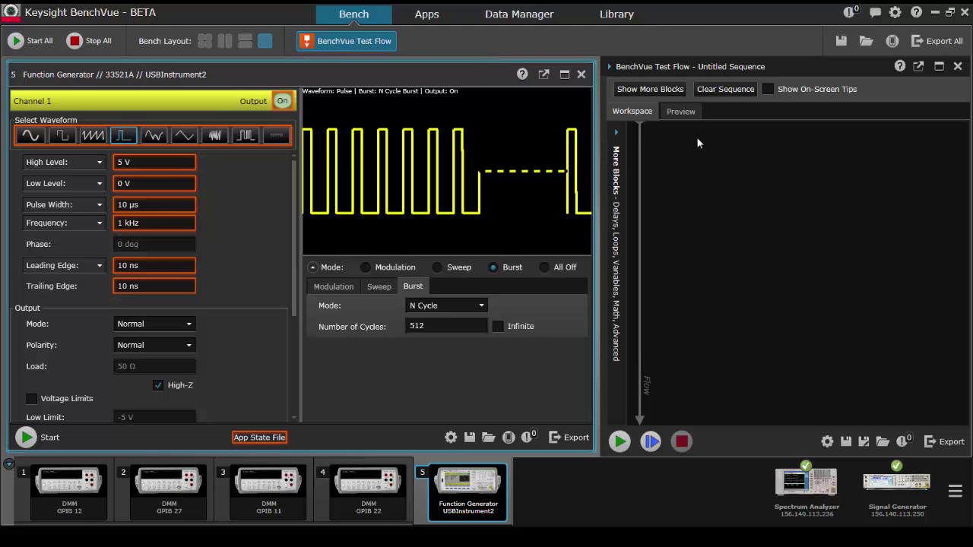
{"action": "left_click", "coordinate": [613, 168]}
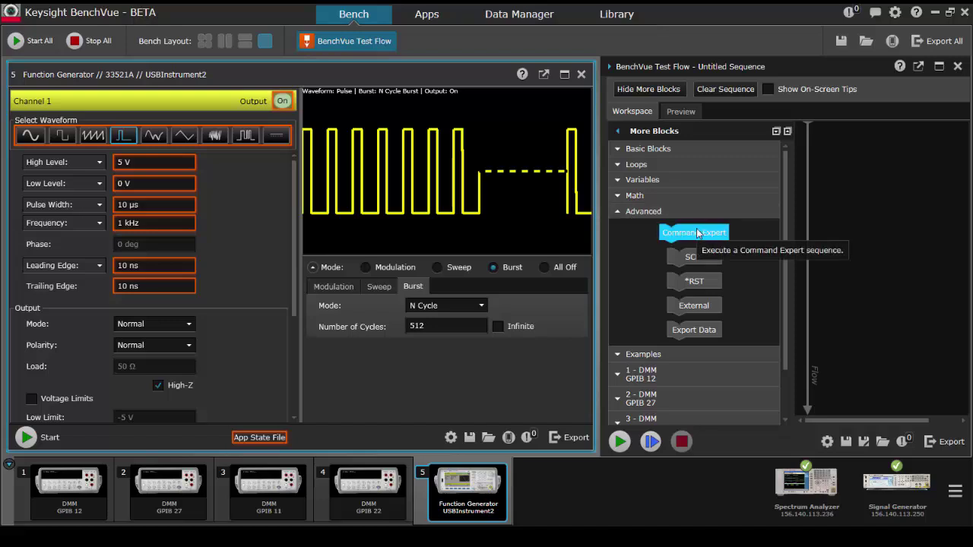
{"action": "left_click_drag", "start_coordinate": [697, 233], "coordinate": [829, 198]}
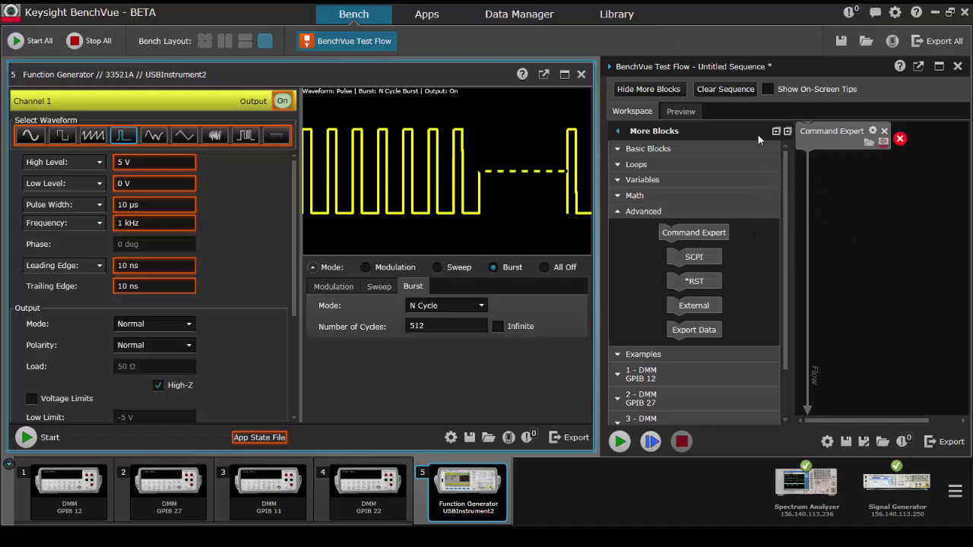
{"action": "left_click", "coordinate": [709, 125]}
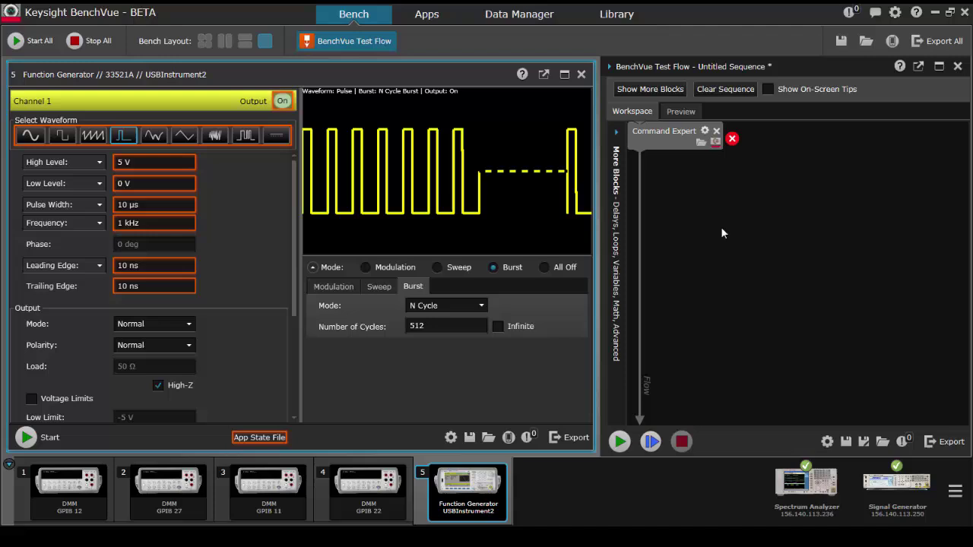
{"action": "left_click", "coordinate": [715, 143]}
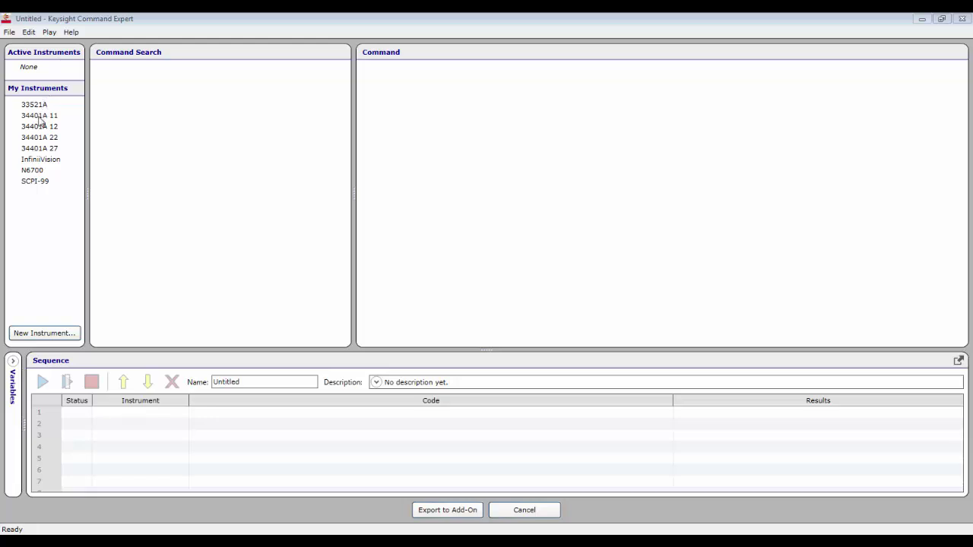
Identify and connect the 34401A 11 multimeter, then select the 34401A 12 meter.
{"action": "left_click", "coordinate": [36, 119]}
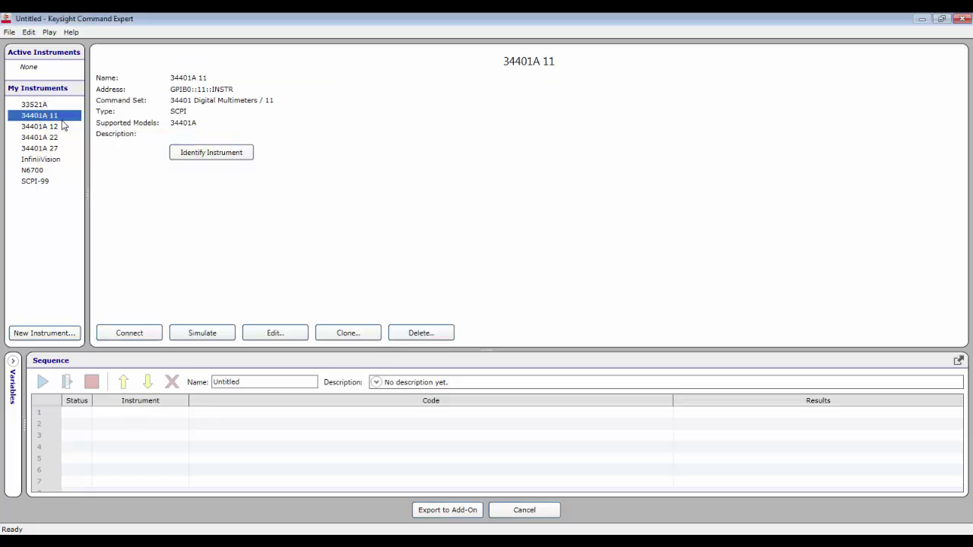
{"action": "left_click", "coordinate": [205, 155]}
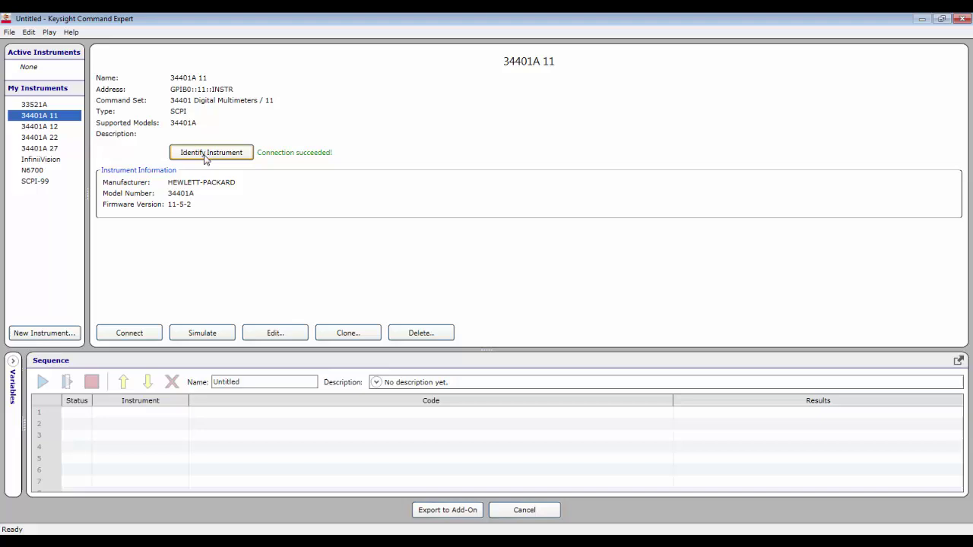
{"action": "left_click", "coordinate": [126, 334]}
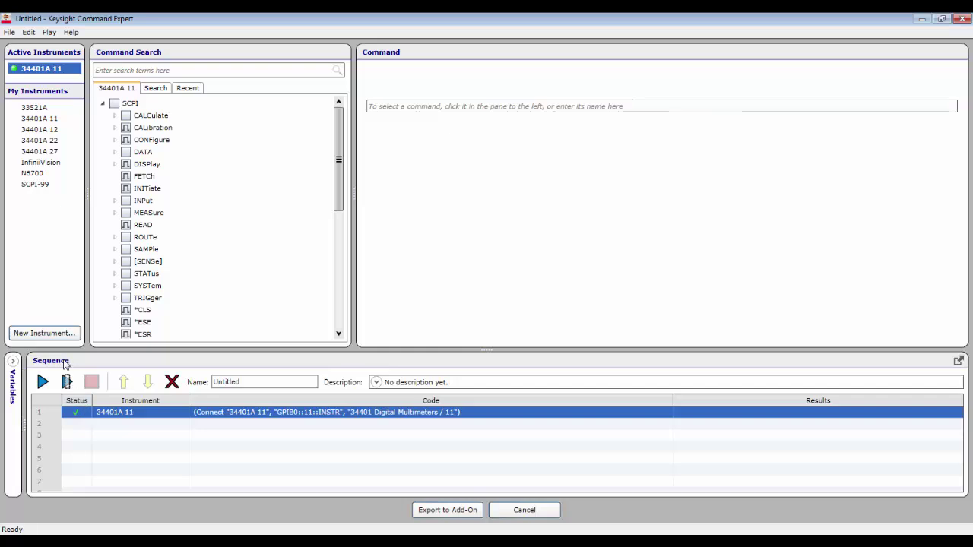
{"action": "left_click", "coordinate": [55, 131]}
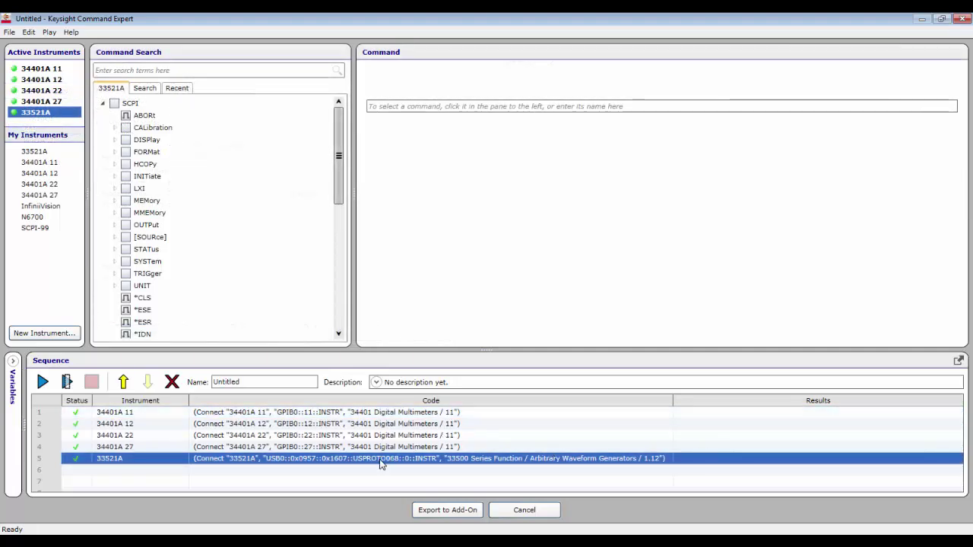
Add a Transport ErrorQueryBehavior step set to NONE for the 34401A 11 meter.
{"action": "left_click", "coordinate": [43, 72]}
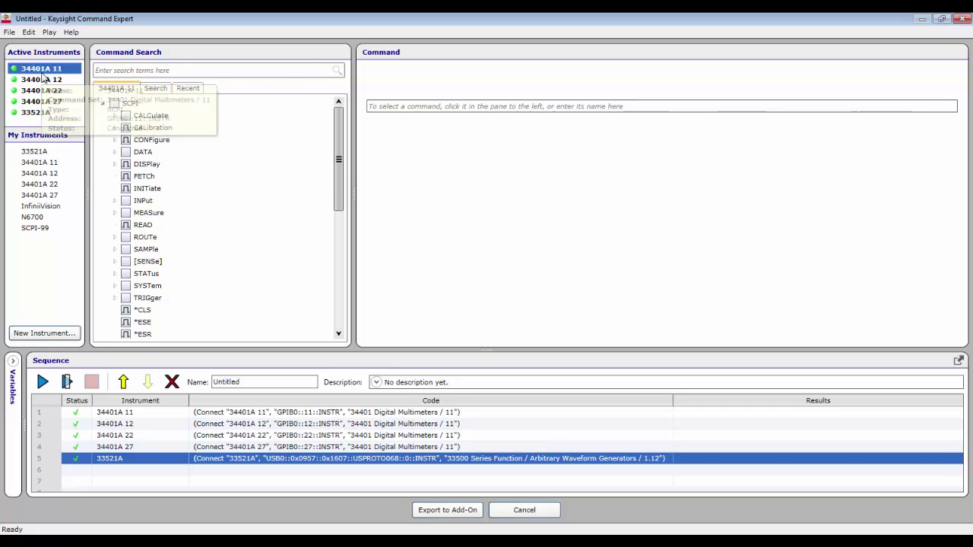
{"action": "left_click", "coordinate": [170, 73]}
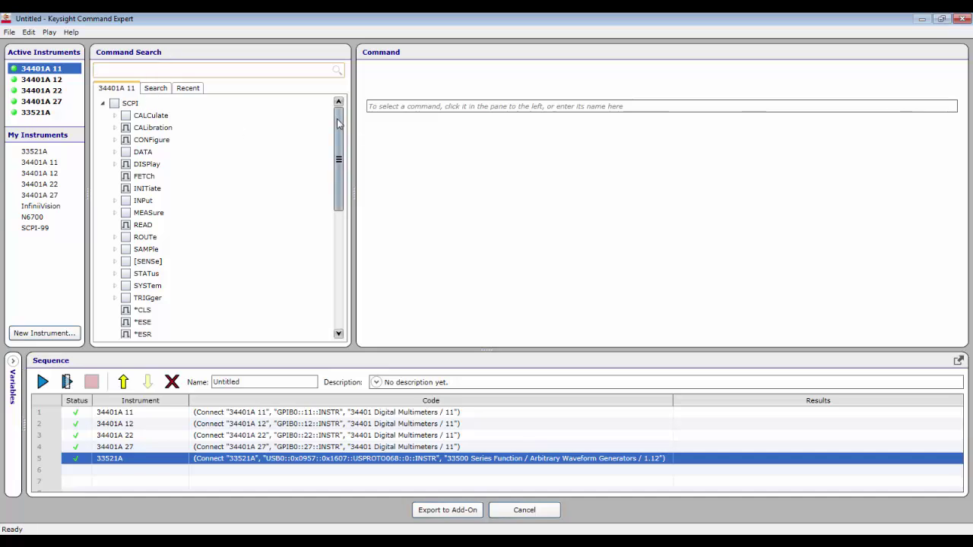
{"action": "mouse_move", "coordinate": [339, 123]}
{"action": "left_mouse_down"}
{"action": "mouse_move", "coordinate": [338, 243]}
{"action": "mouse_move", "coordinate": [339, 124]}
{"action": "left_mouse_up"}
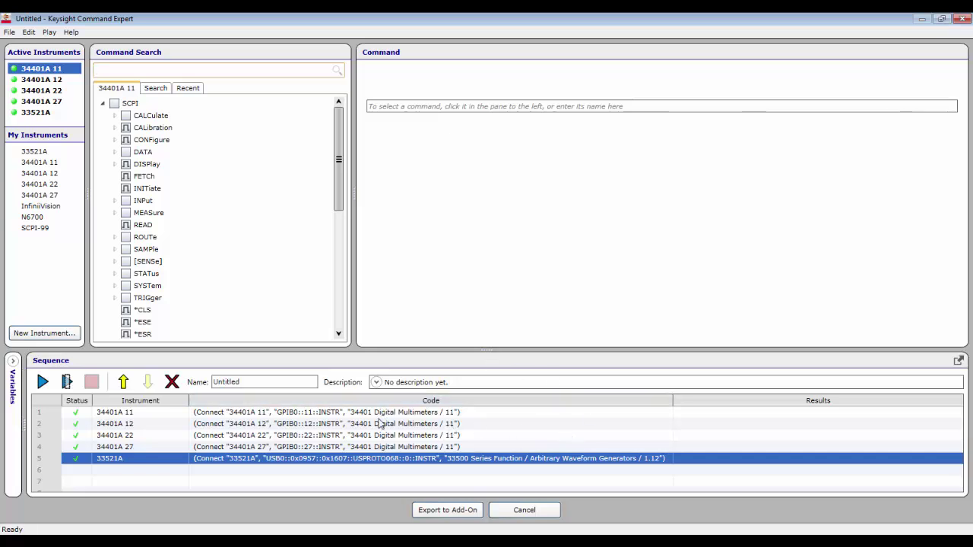
{"action": "mouse_move", "coordinate": [339, 118]}
{"action": "left_mouse_down"}
{"action": "mouse_move", "coordinate": [339, 190]}
{"action": "mouse_move", "coordinate": [342, 117]}
{"action": "left_mouse_up"}
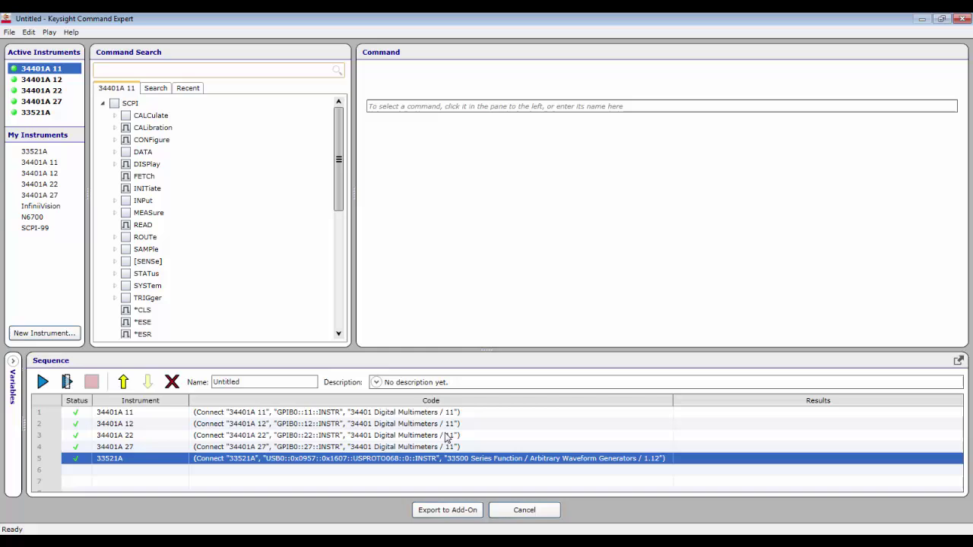
{"action": "scroll", "coordinate": [188, 245], "scroll_direction": "down", "scroll_amount": 7}
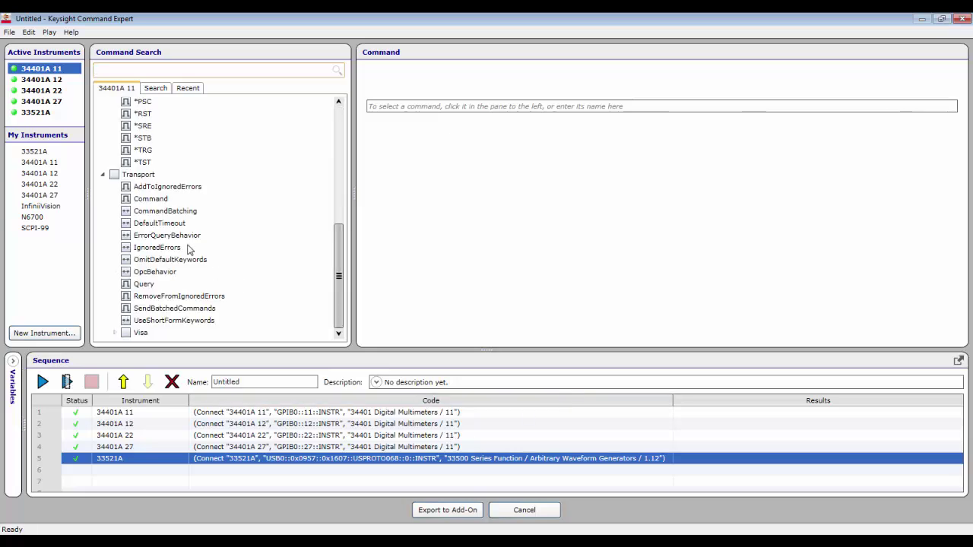
{"action": "left_click", "coordinate": [154, 239]}
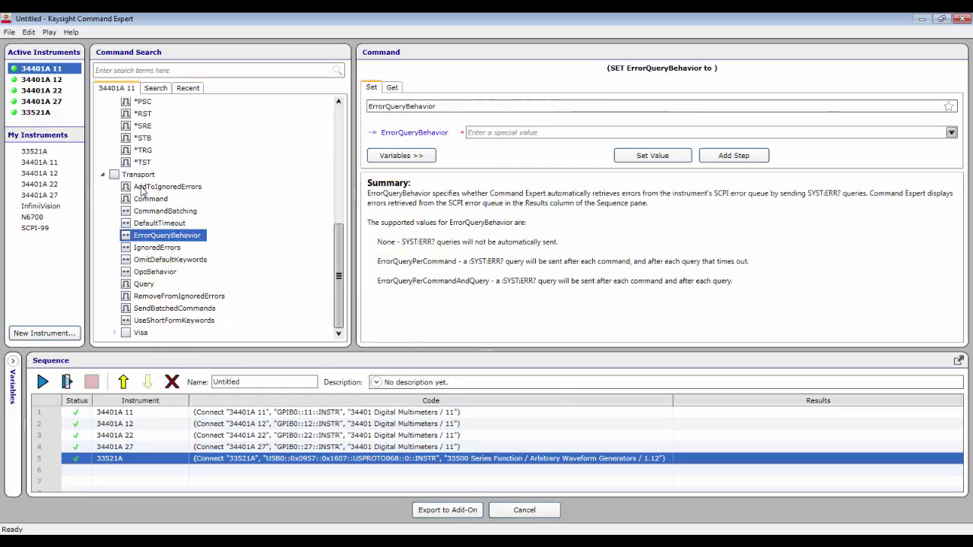
{"action": "left_click", "coordinate": [510, 134]}
{"action": "type", "text": "NONE"}
{"action": "left_click", "coordinate": [667, 157]}
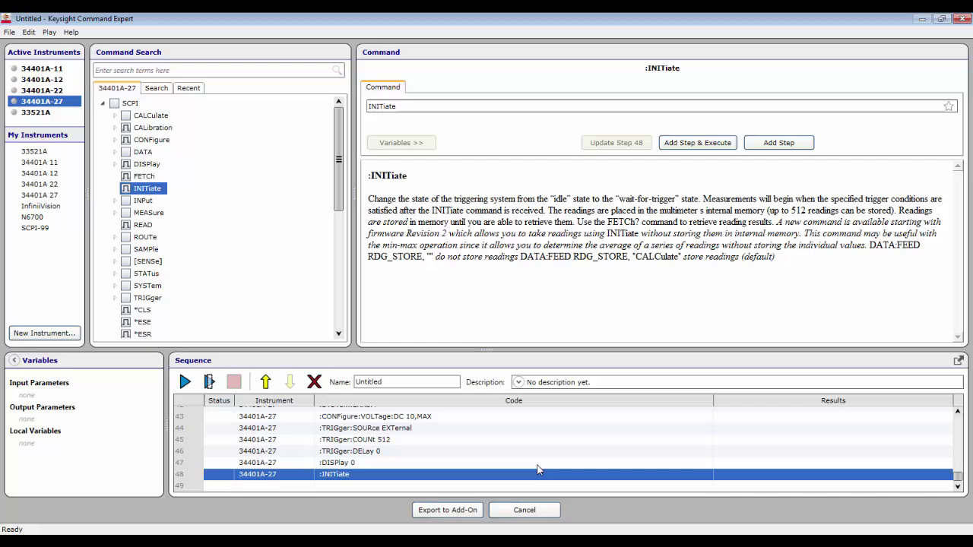
Scroll down the Command Expert command list.
{"action": "scroll", "coordinate": [228, 228], "scroll_direction": "down", "scroll_amount": 1}
Add a 33521A TRIGger:DELay step using local variables TRIGger<num> = 1 and seconds = 0.05.
{"action": "left_click", "coordinate": [34, 114]}
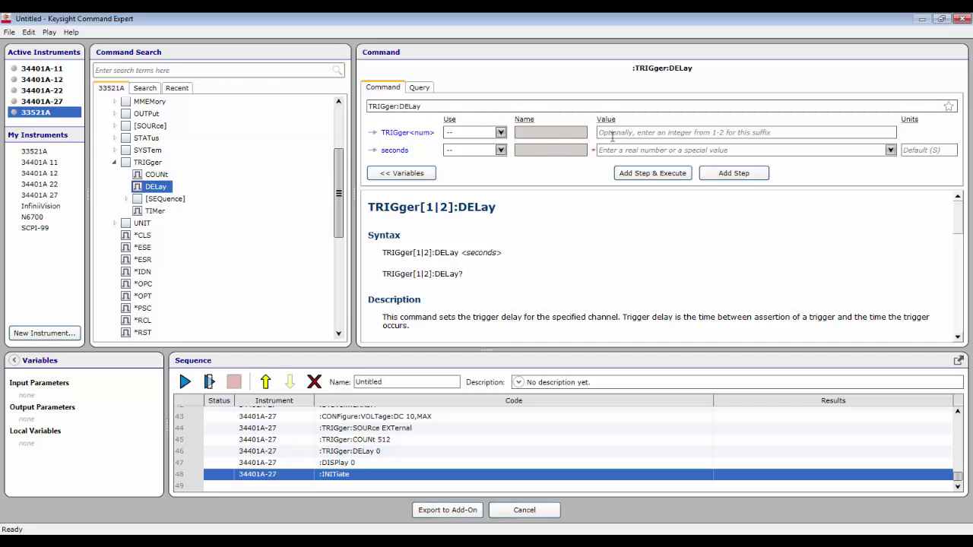
{"action": "left_click", "coordinate": [502, 134]}
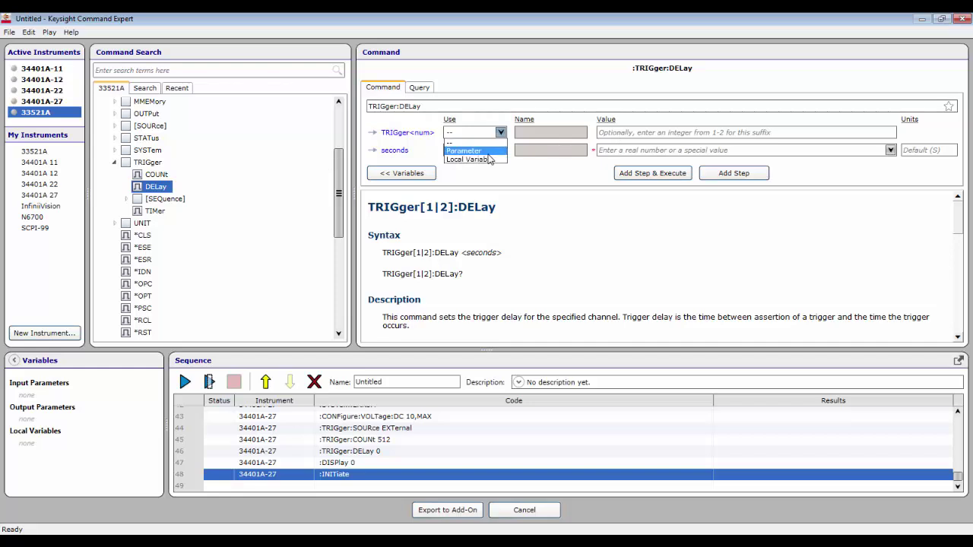
{"action": "left_click", "coordinate": [469, 156]}
{"action": "left_click", "coordinate": [500, 150]}
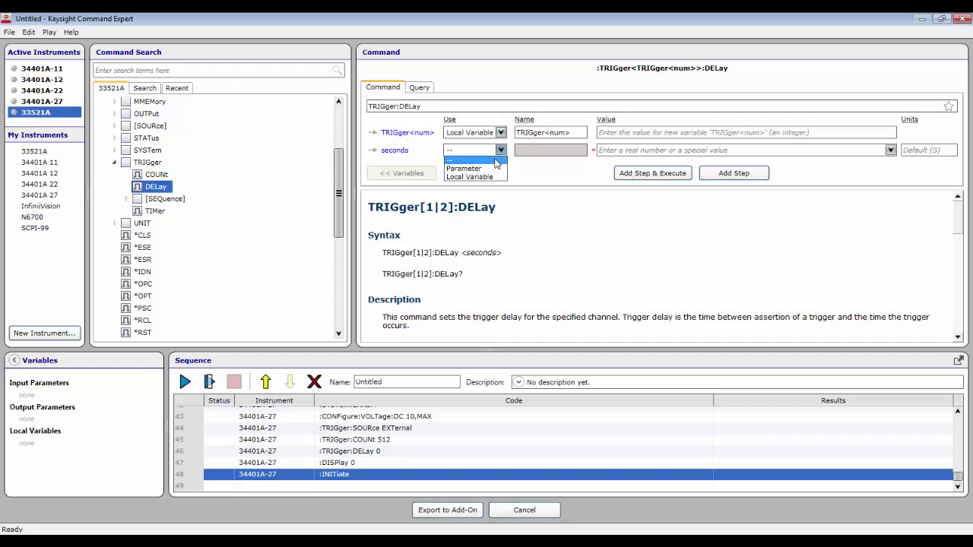
{"action": "left_click", "coordinate": [470, 176]}
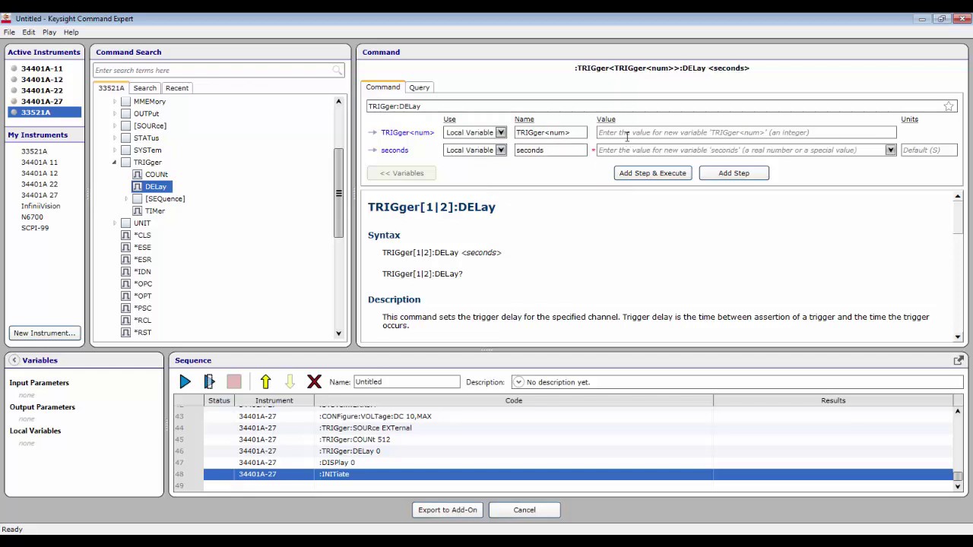
{"action": "left_click", "coordinate": [627, 135]}
{"action": "type", "text": "1"}
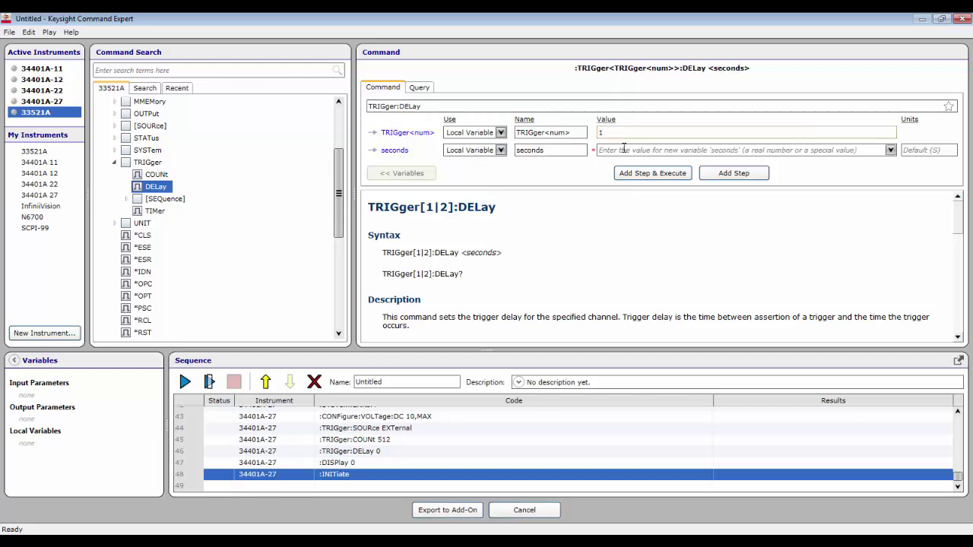
{"action": "left_click", "coordinate": [623, 149]}
{"action": "type", "text": "0"}
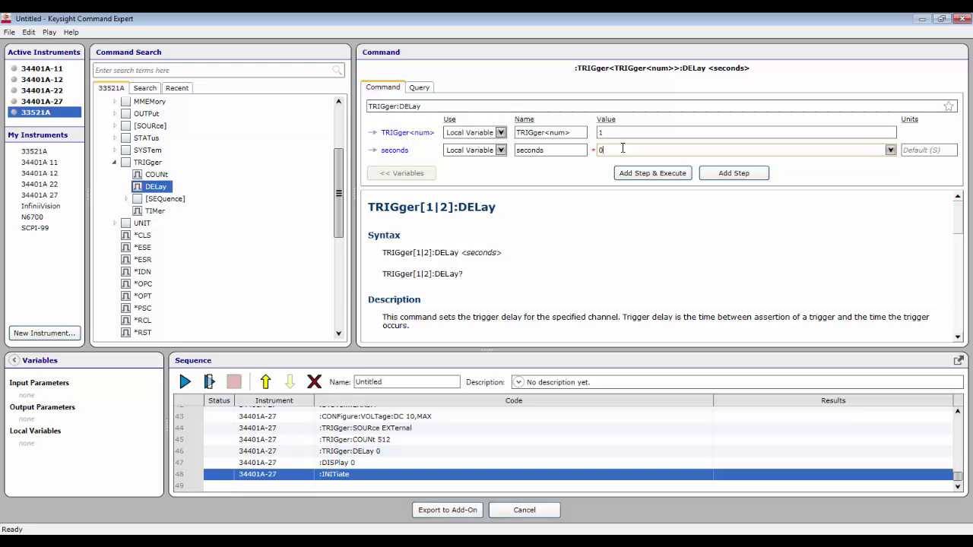
{"action": "type", "text": ".05"}
{"action": "left_click", "coordinate": [734, 175]}
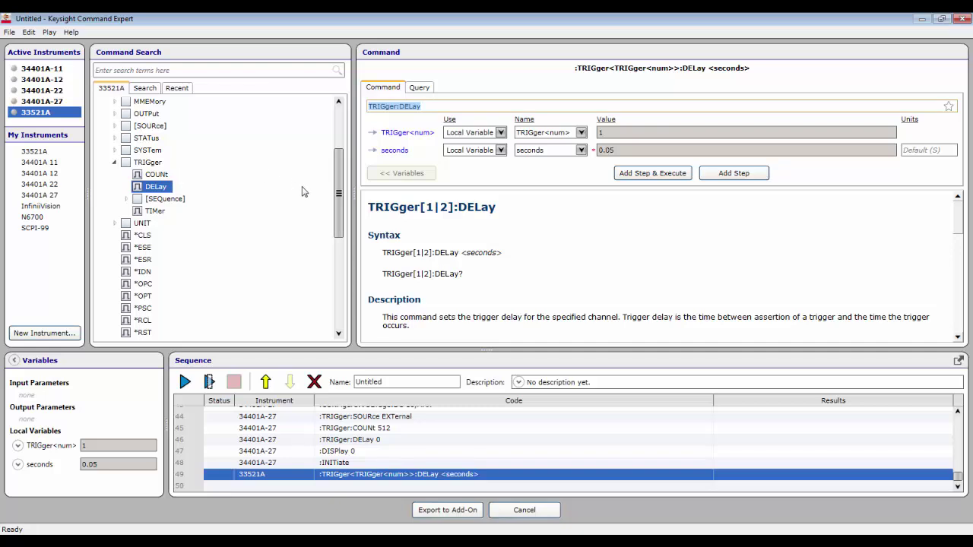
Add the 33521A *TRG software trigger command as sequence step 50.
{"action": "left_click_drag", "start_coordinate": [340, 194], "coordinate": [340, 244]}
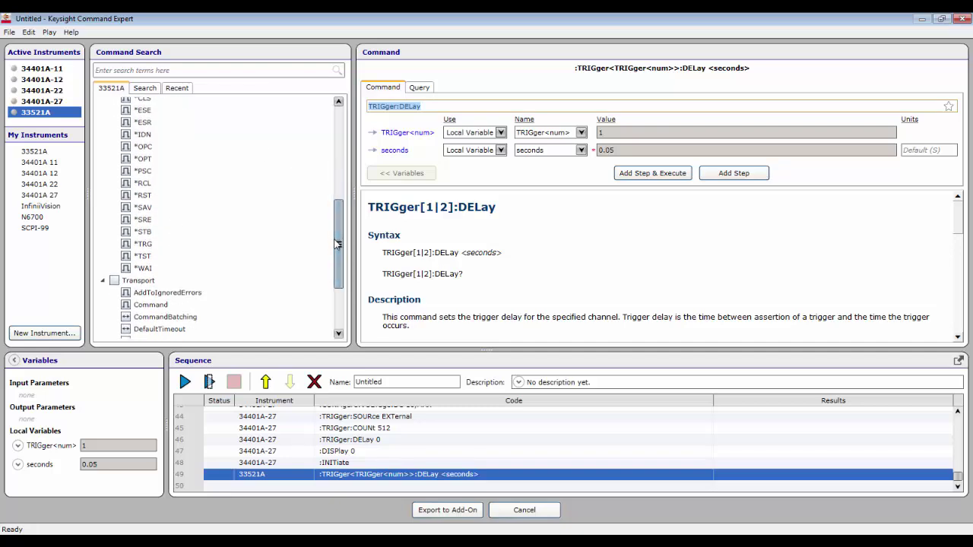
{"action": "left_click", "coordinate": [143, 243]}
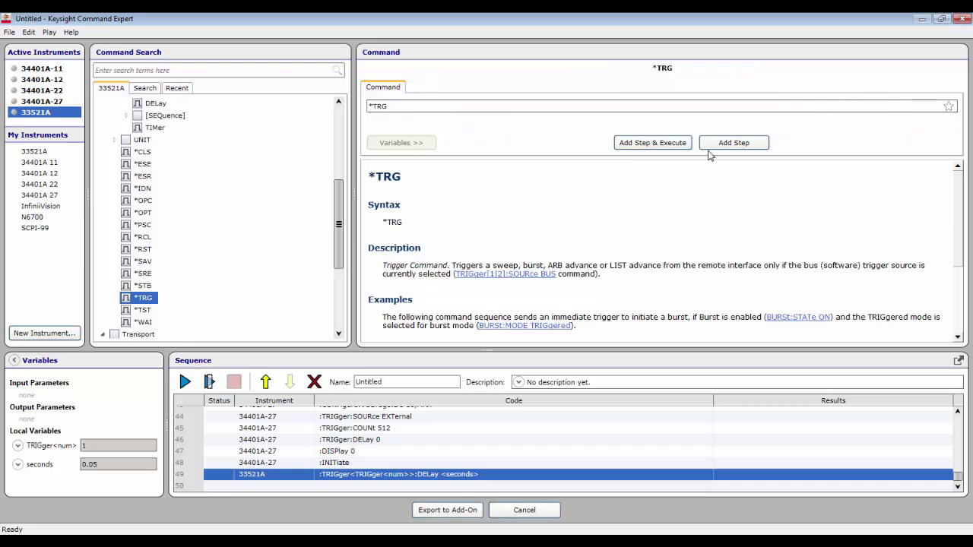
{"action": "left_click", "coordinate": [734, 142]}
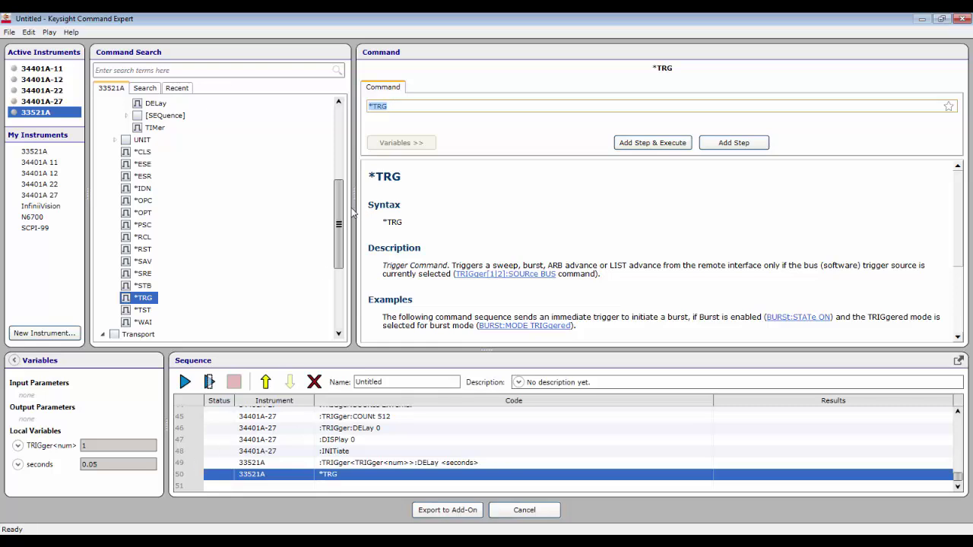
Add a 33521A DefaultTimeout step from a local variable of 20000, then select the 34401A-11 meter.
{"action": "left_click_drag", "start_coordinate": [352, 213], "coordinate": [342, 269]}
{"action": "left_click", "coordinate": [159, 222]}
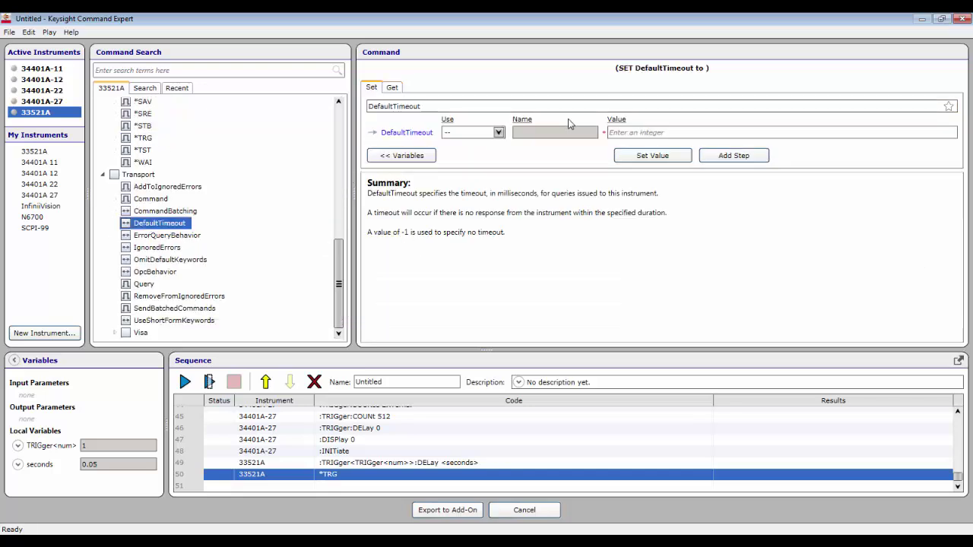
{"action": "left_click", "coordinate": [627, 132]}
{"action": "type", "text": "200000"}
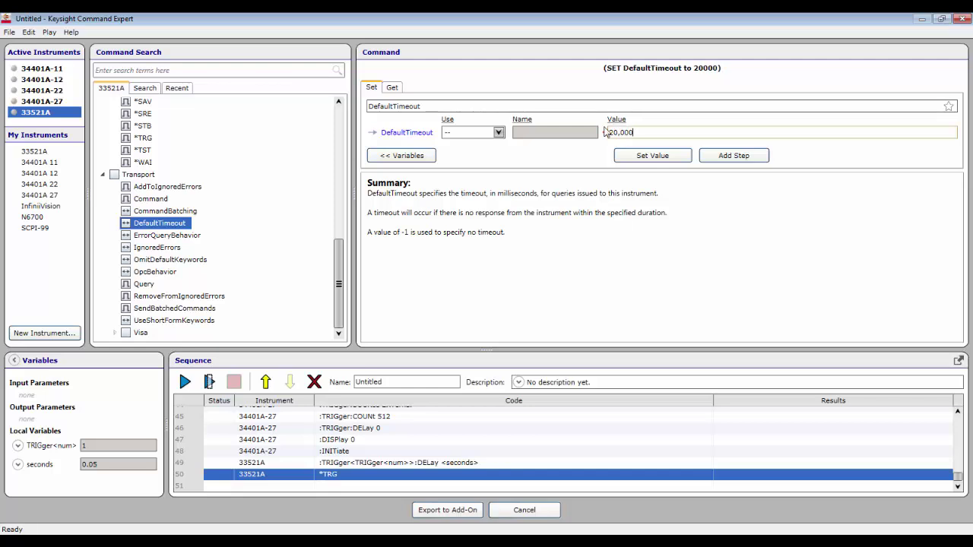
{"action": "left_click", "coordinate": [499, 132]}
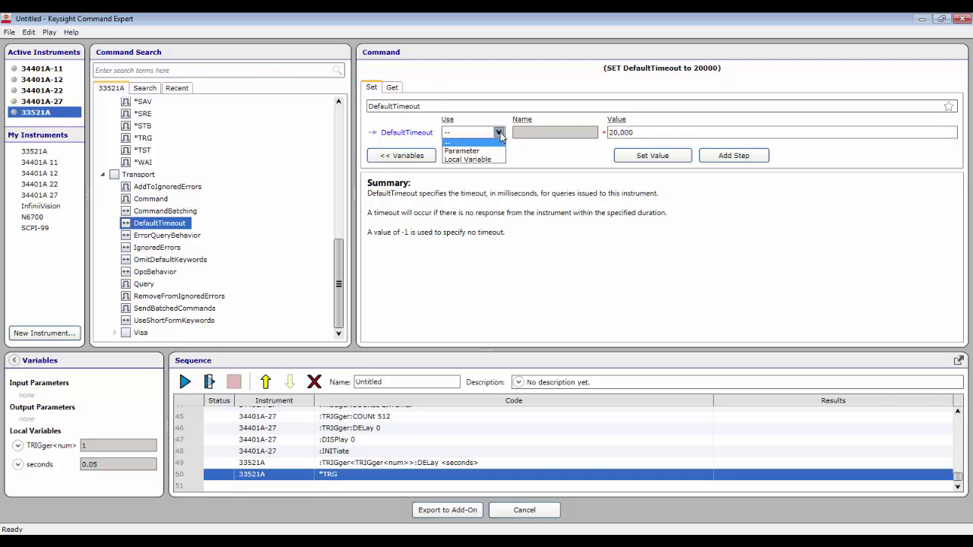
{"action": "left_click", "coordinate": [497, 159]}
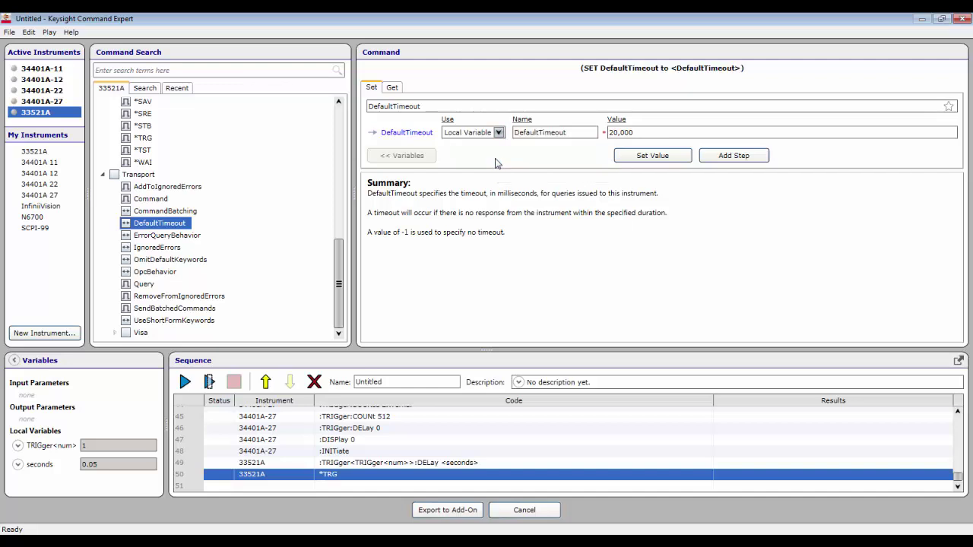
{"action": "left_click", "coordinate": [682, 156]}
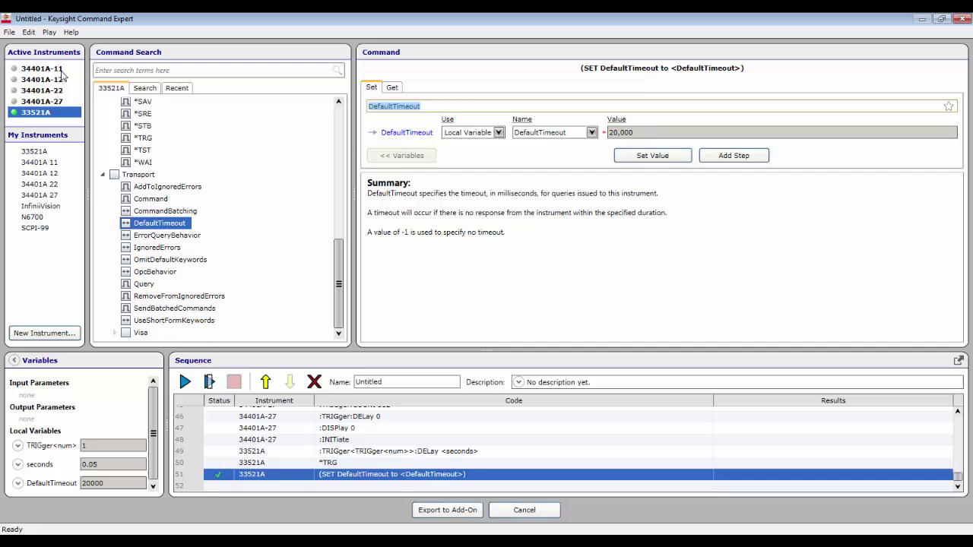
{"action": "left_click", "coordinate": [60, 70]}
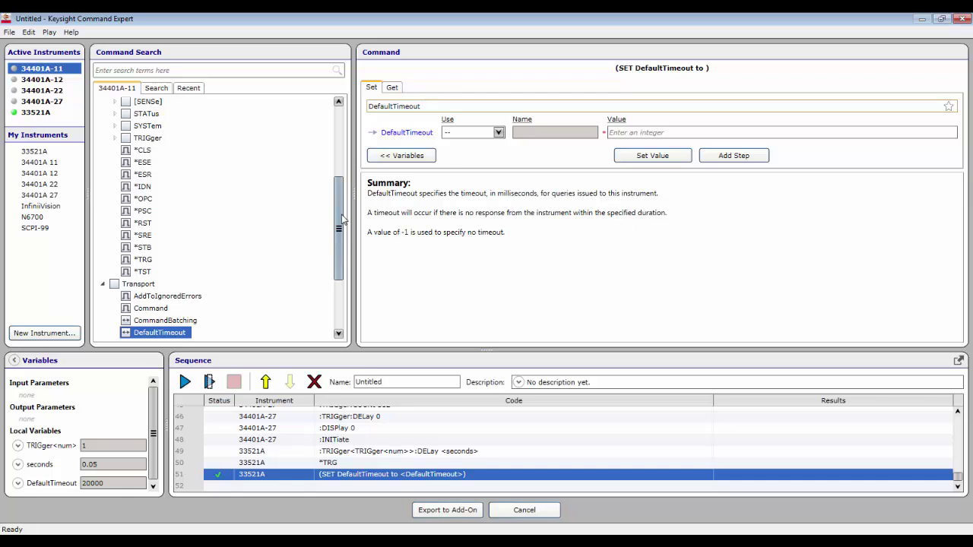
Add a FETCh? query step returning the meter's readings as output parameter reading1.
{"action": "left_click_drag", "start_coordinate": [340, 220], "coordinate": [351, 95]}
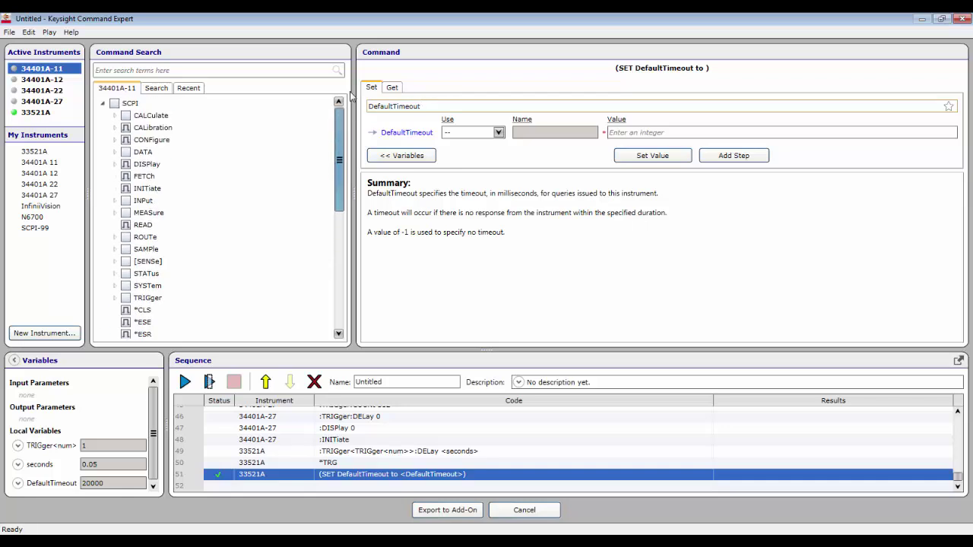
{"action": "left_click", "coordinate": [147, 176]}
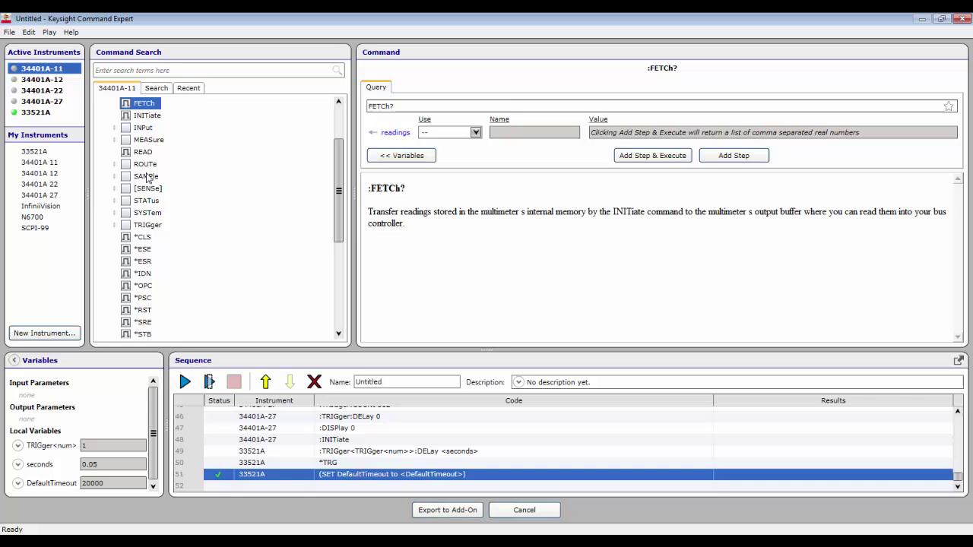
{"action": "left_click", "coordinate": [475, 132]}
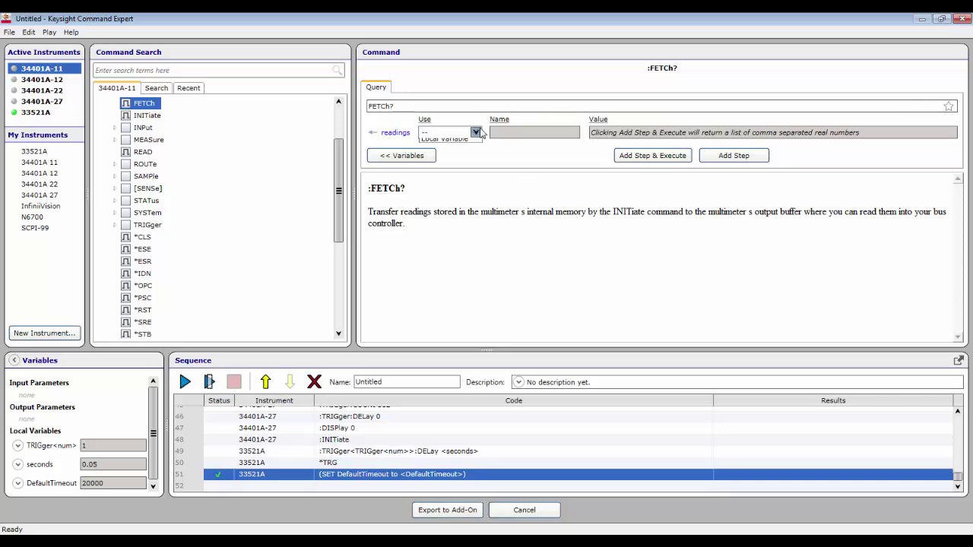
{"action": "left_click", "coordinate": [448, 151]}
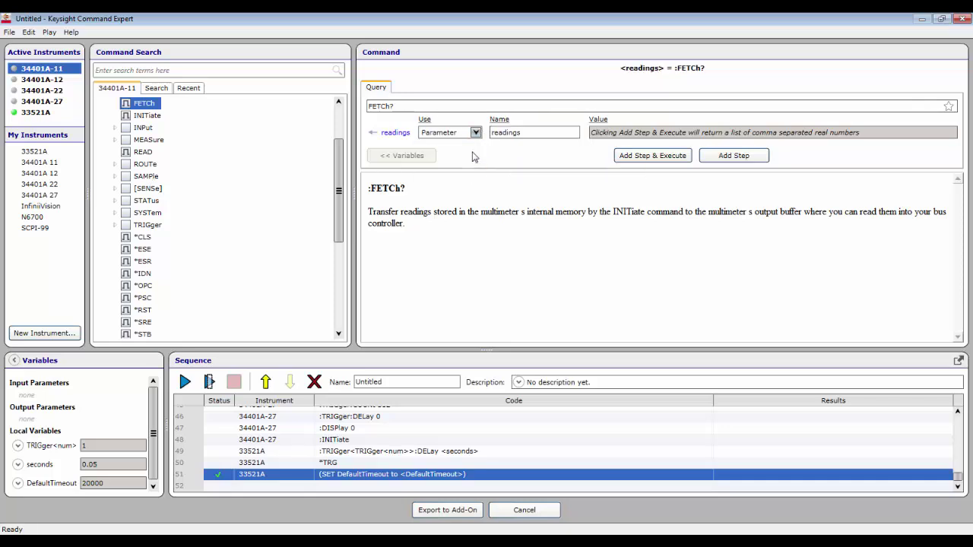
{"action": "left_click", "coordinate": [532, 135]}
{"action": "key", "text": "BackSpace"}
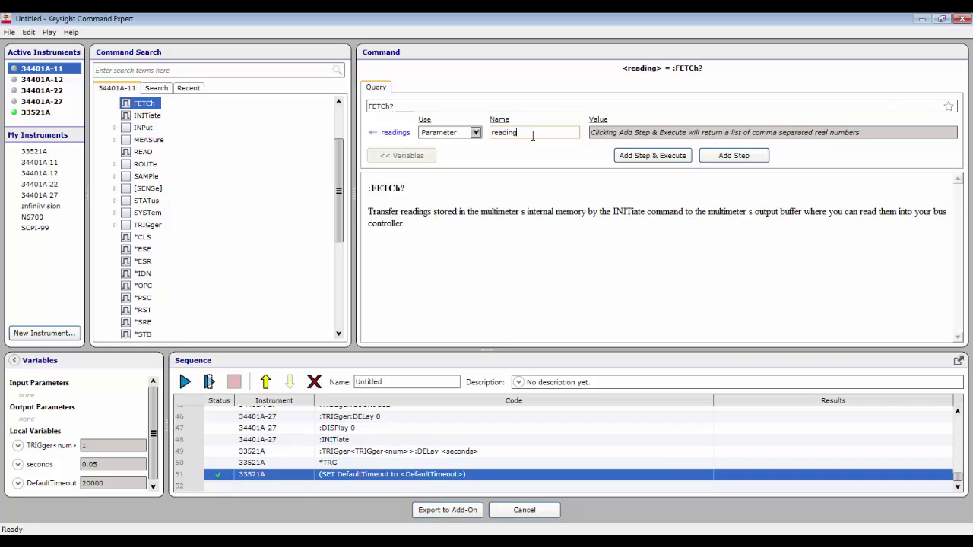
{"action": "type", "text": "1"}
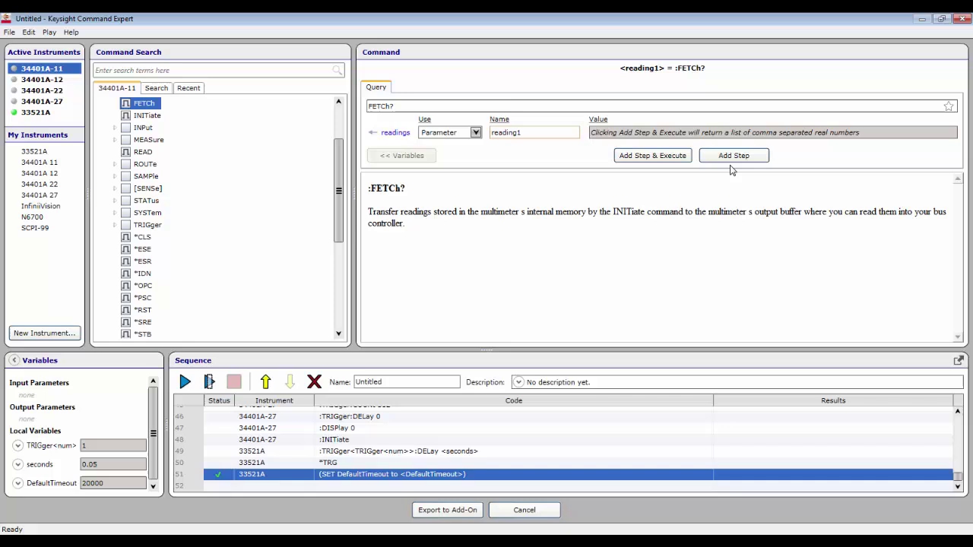
{"action": "left_click", "coordinate": [732, 156]}
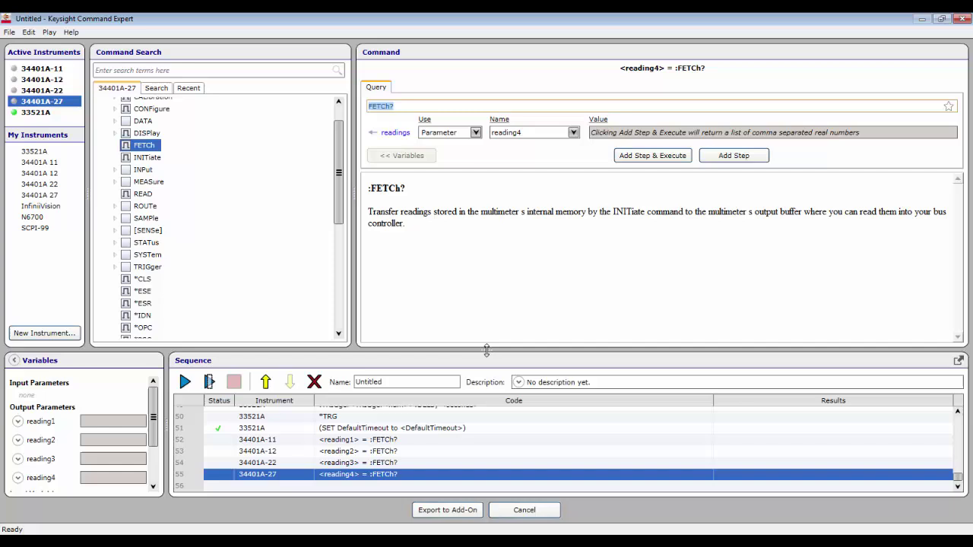
{"action": "left_click_drag", "start_coordinate": [490, 356], "coordinate": [495, 226]}
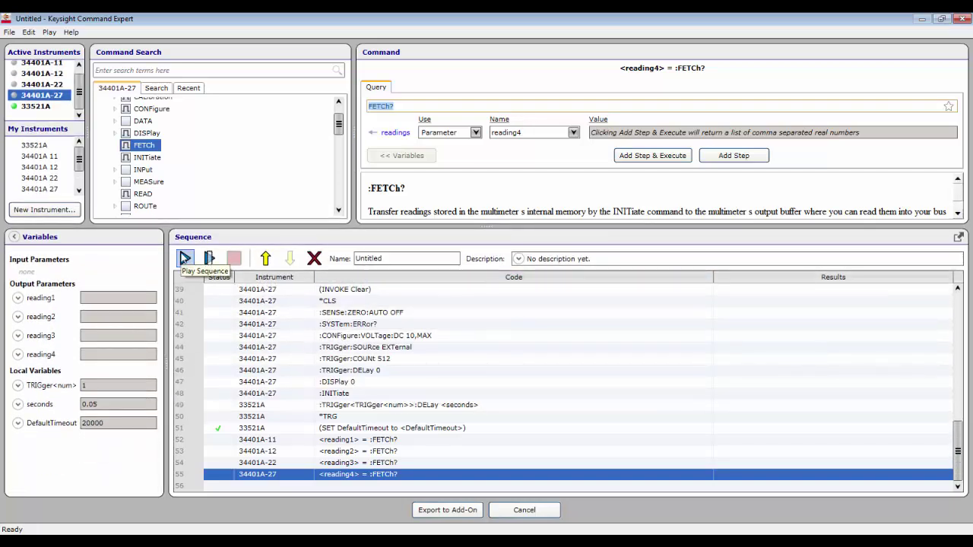
Run the full sequence on the instruments, then export it to BenchVue as an add-on.
{"action": "left_click", "coordinate": [185, 259]}
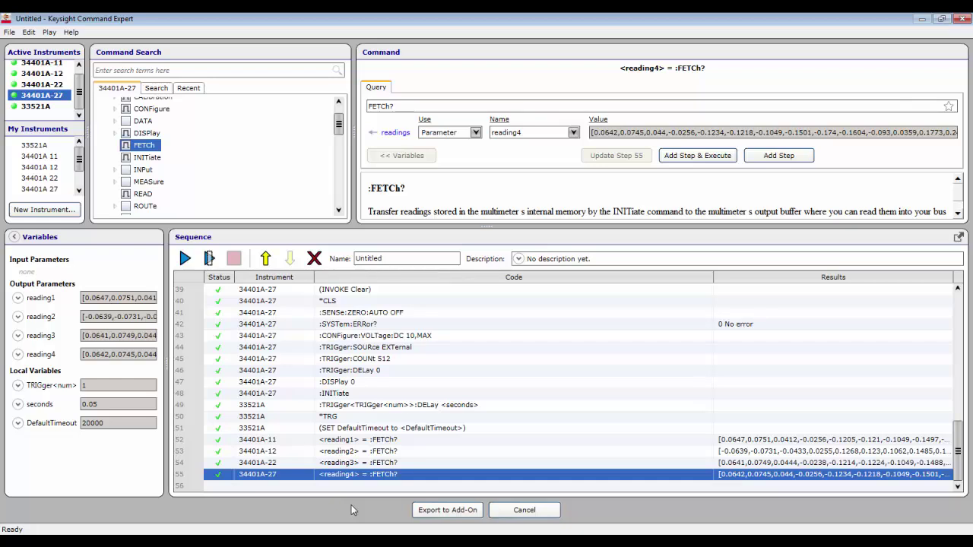
{"action": "left_click", "coordinate": [447, 509]}
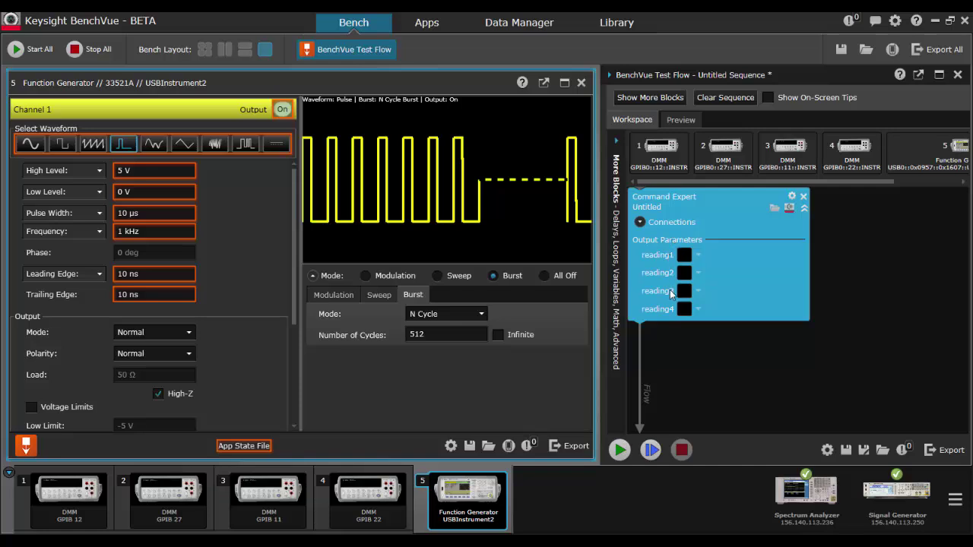
Create the rdg1 variable under More Blocks > Variables and link it to the reading1 output.
{"action": "left_click", "coordinate": [614, 177]}
{"action": "left_click", "coordinate": [620, 189]}
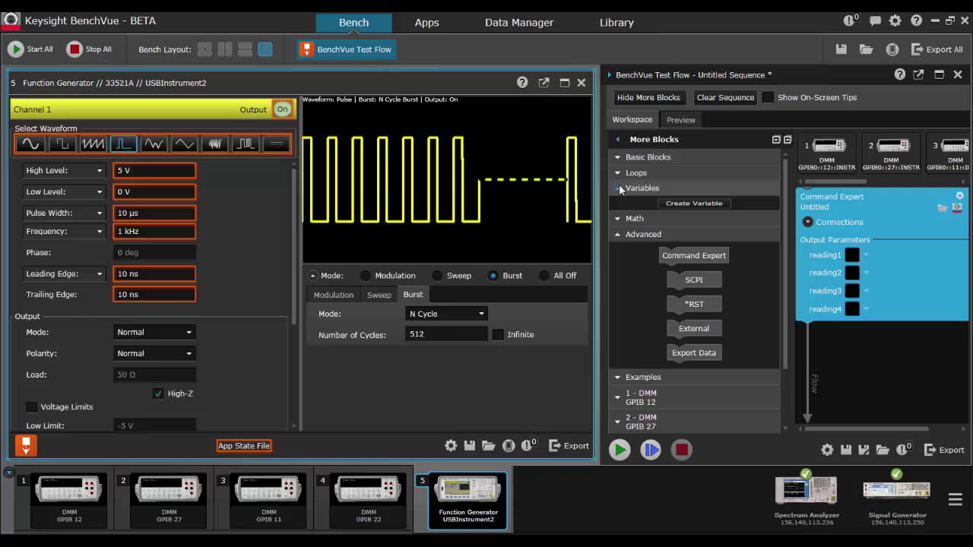
{"action": "left_click", "coordinate": [674, 207]}
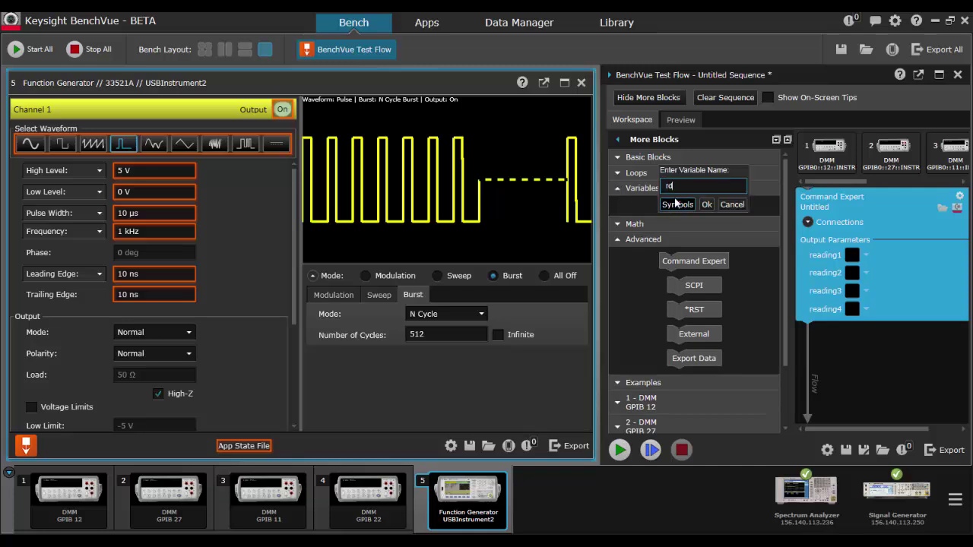
{"action": "left_click", "coordinate": [706, 204]}
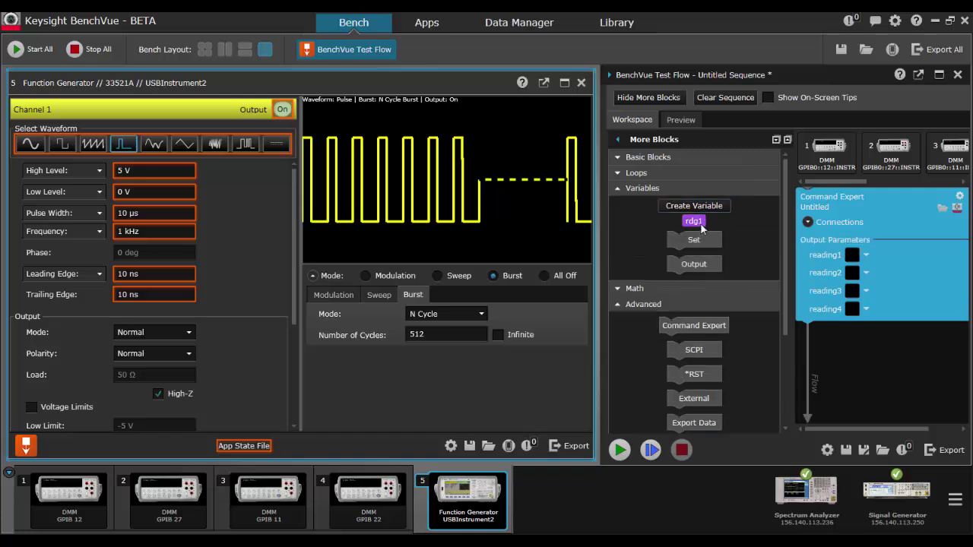
{"action": "left_click_drag", "start_coordinate": [693, 220], "coordinate": [842, 255]}
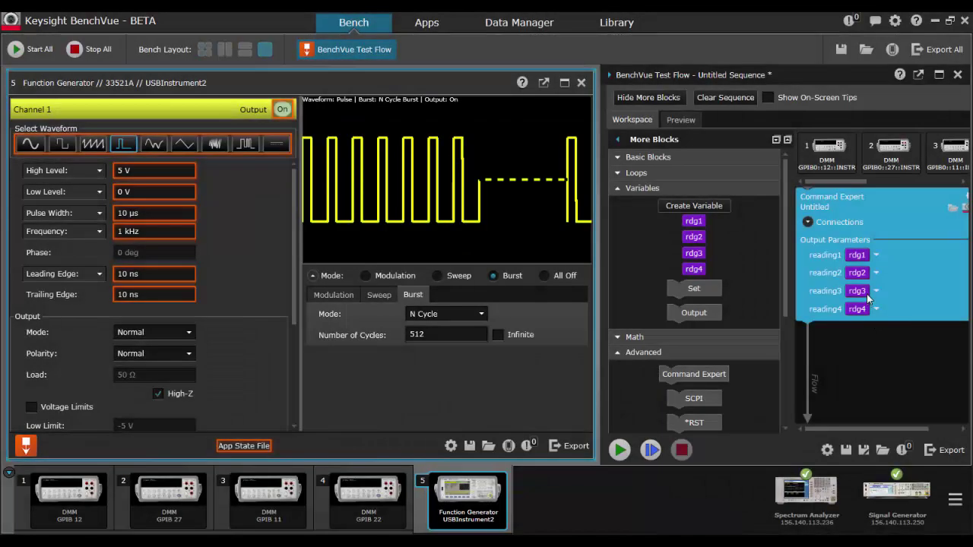
{"action": "left_click", "coordinate": [660, 189]}
Insert an Export Data block below Command Expert, saving to Microsoft Excel in directory Data 6.
{"action": "left_click", "coordinate": [655, 142]}
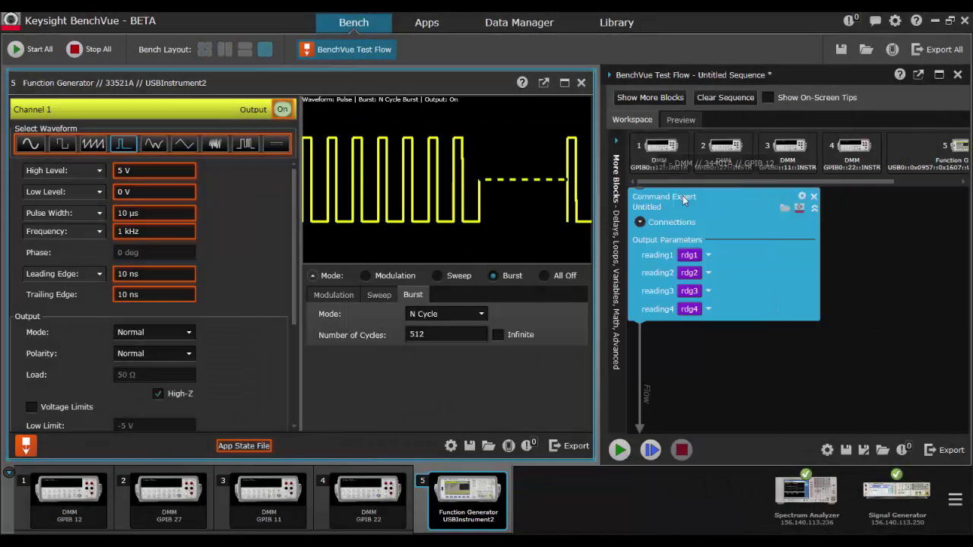
{"action": "left_click", "coordinate": [710, 331]}
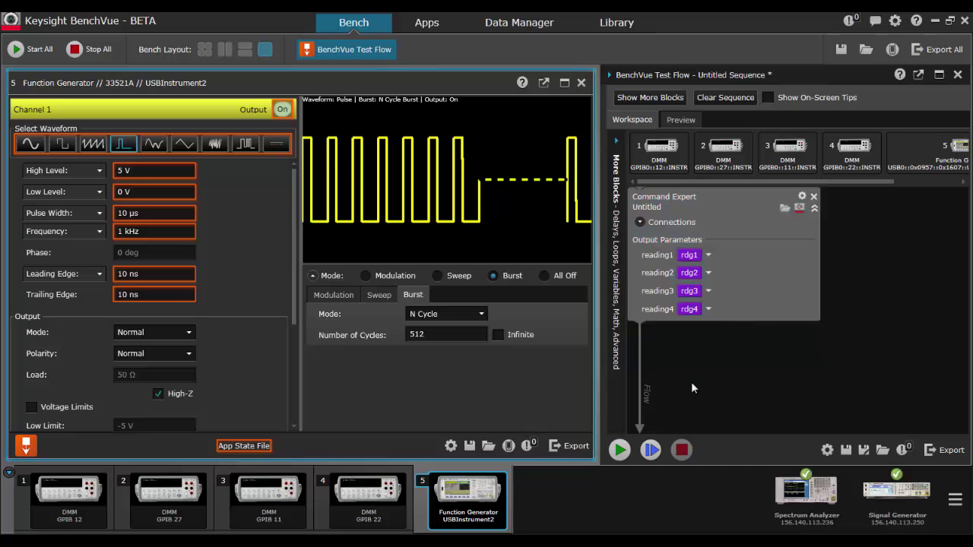
{"action": "left_click", "coordinate": [618, 295]}
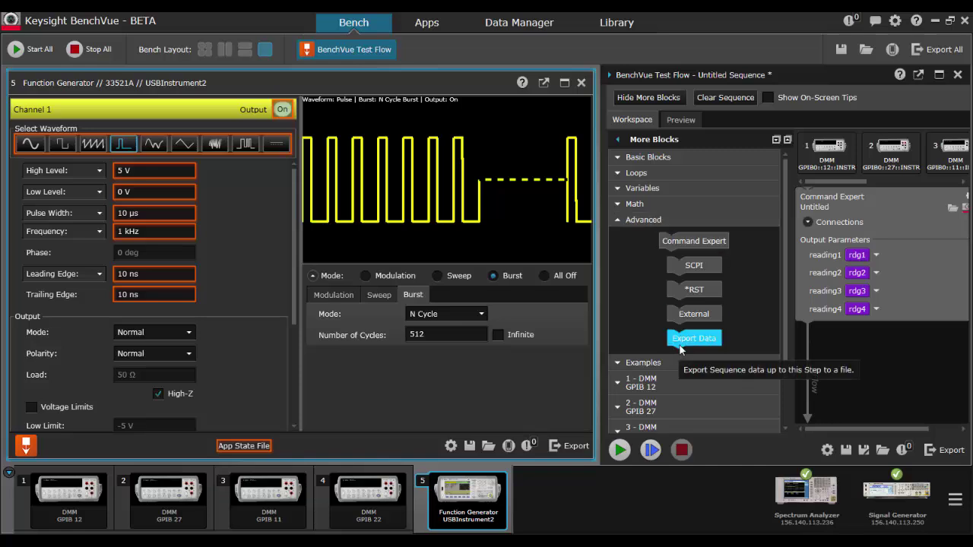
{"action": "left_click_drag", "start_coordinate": [680, 348], "coordinate": [820, 357]}
{"action": "left_click", "coordinate": [747, 178]}
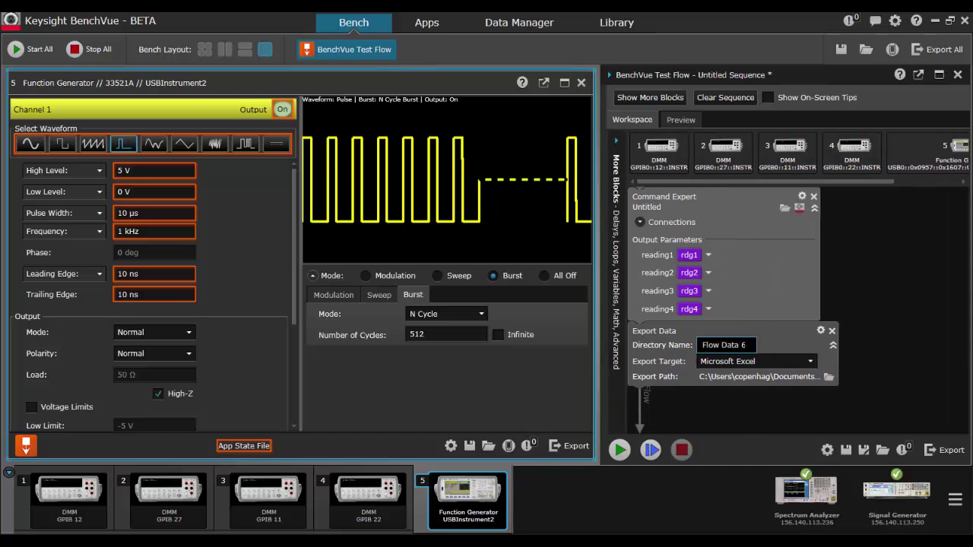
Run the test flow and open the exported Data 0 workbook linking reading11 through reading41.
{"action": "left_click", "coordinate": [618, 451]}
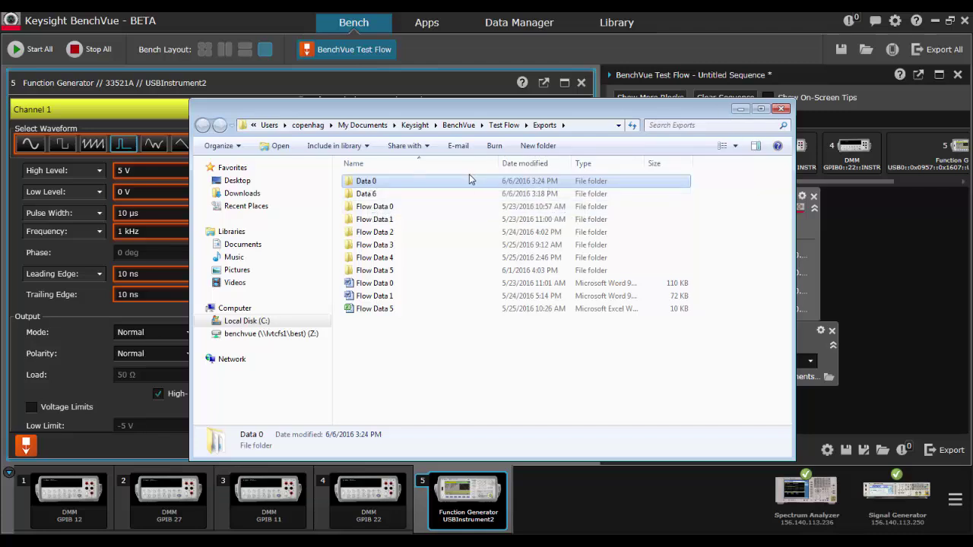
{"action": "double_click", "coordinate": [468, 181]}
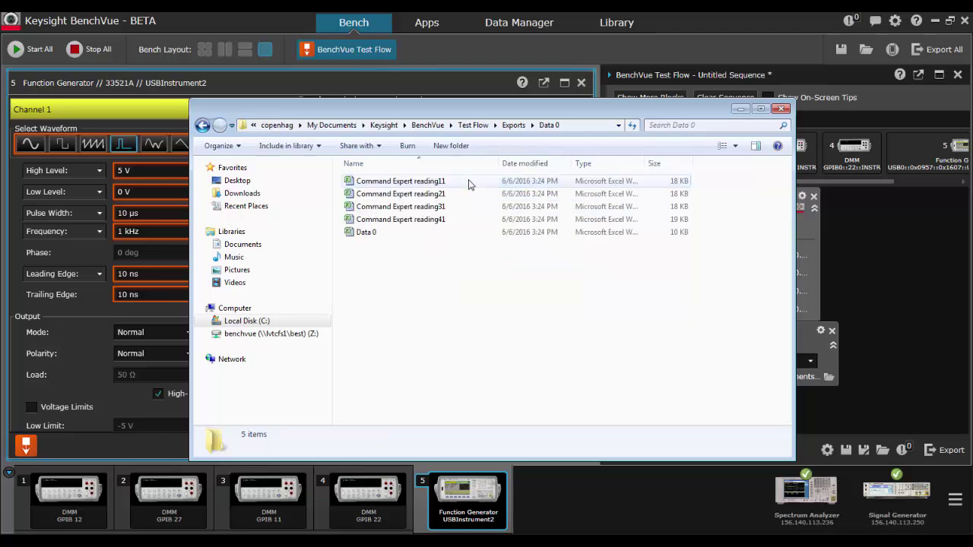
{"action": "double_click", "coordinate": [411, 232]}
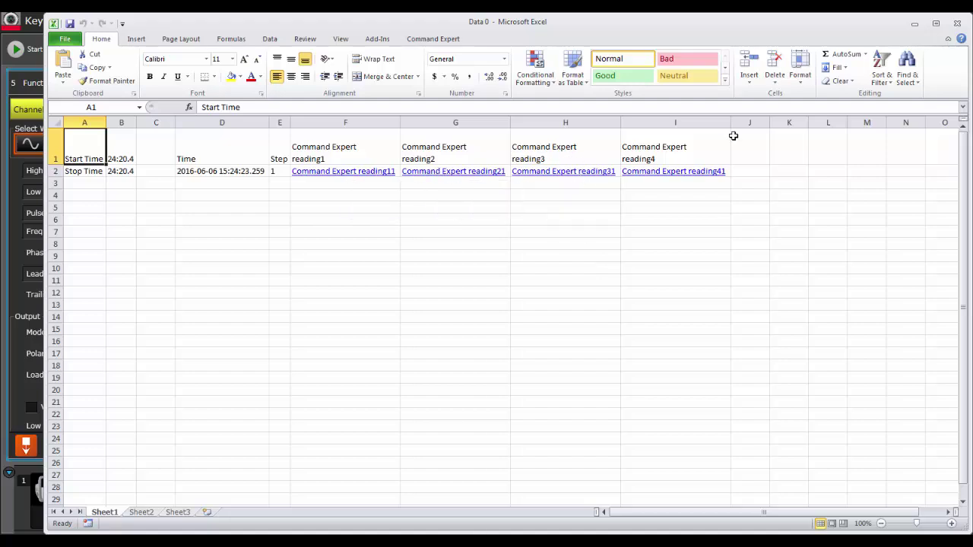
Close the workbook, then view and close the 512-sample reading1 chart from Results.
{"action": "left_click", "coordinate": [958, 24]}
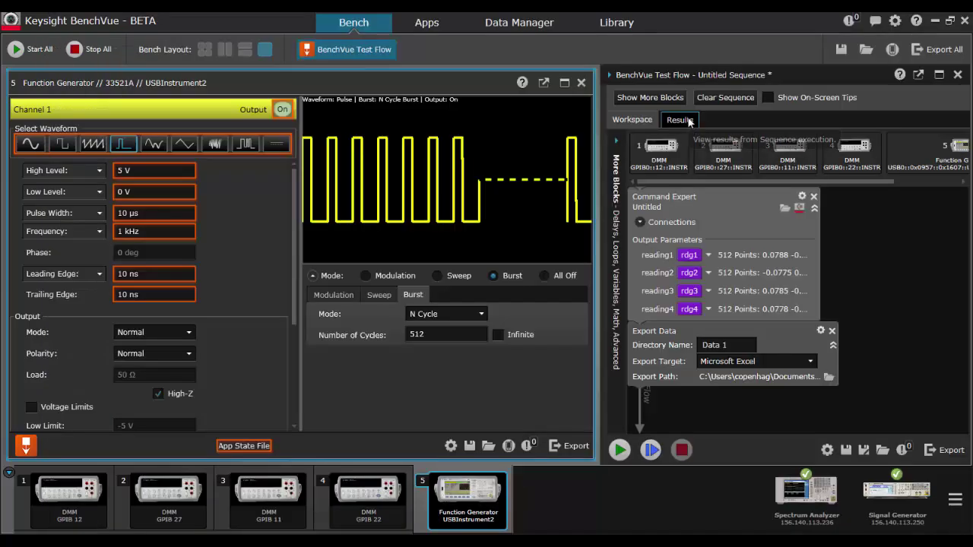
{"action": "left_click", "coordinate": [679, 120]}
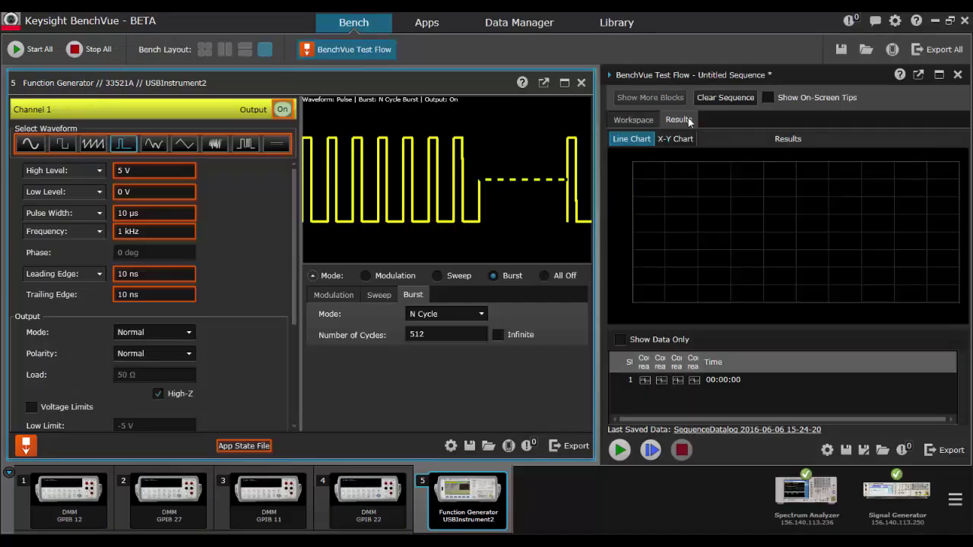
{"action": "left_click", "coordinate": [646, 381]}
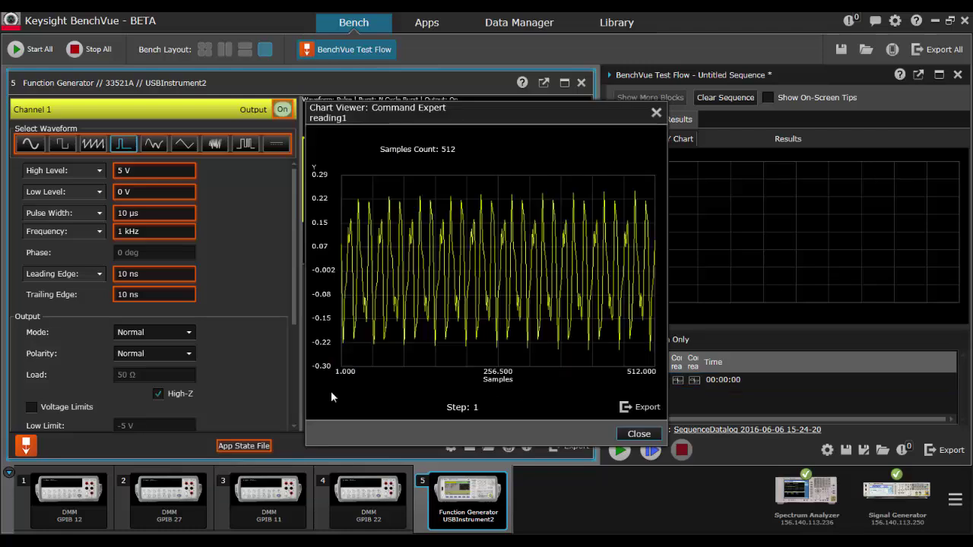
{"action": "left_click", "coordinate": [639, 434]}
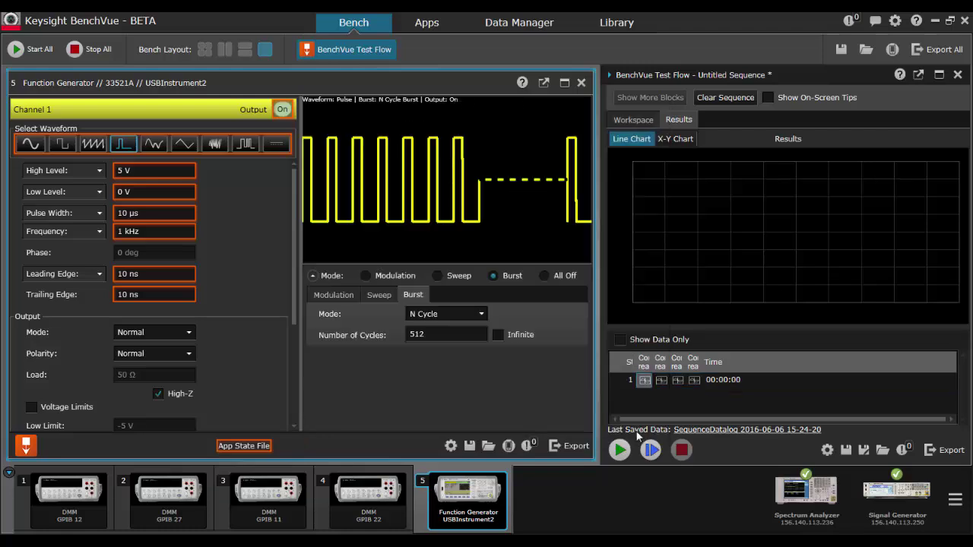